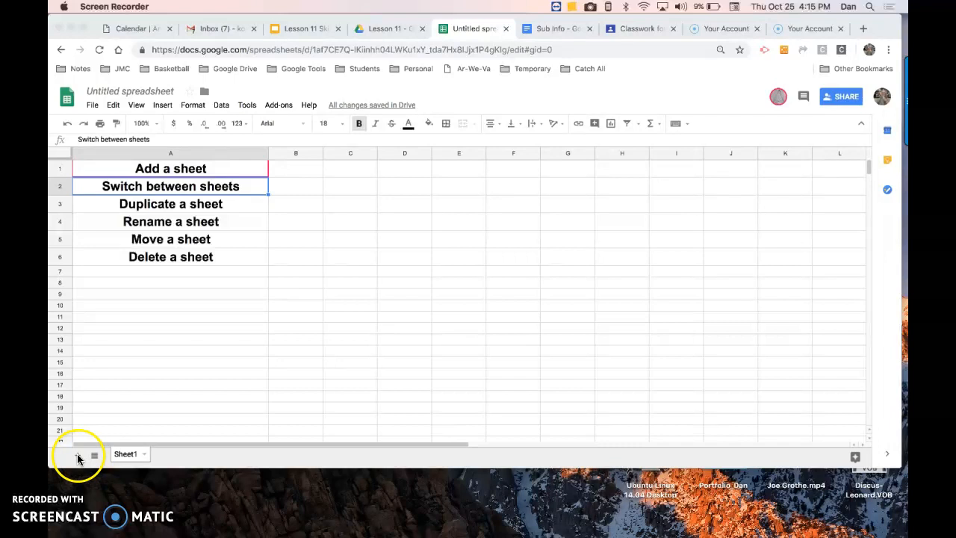
Add a new blank sheet to the spreadsheet
left_click(78, 456)
left_click(77, 455)
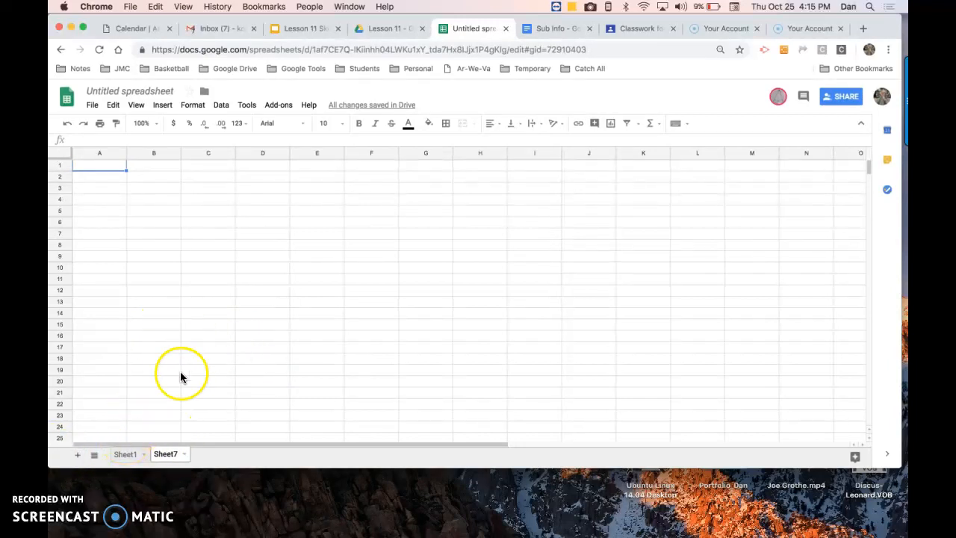
Return to Sheet1, add another new sheet, and switch back to Sheet1
left_click(125, 456)
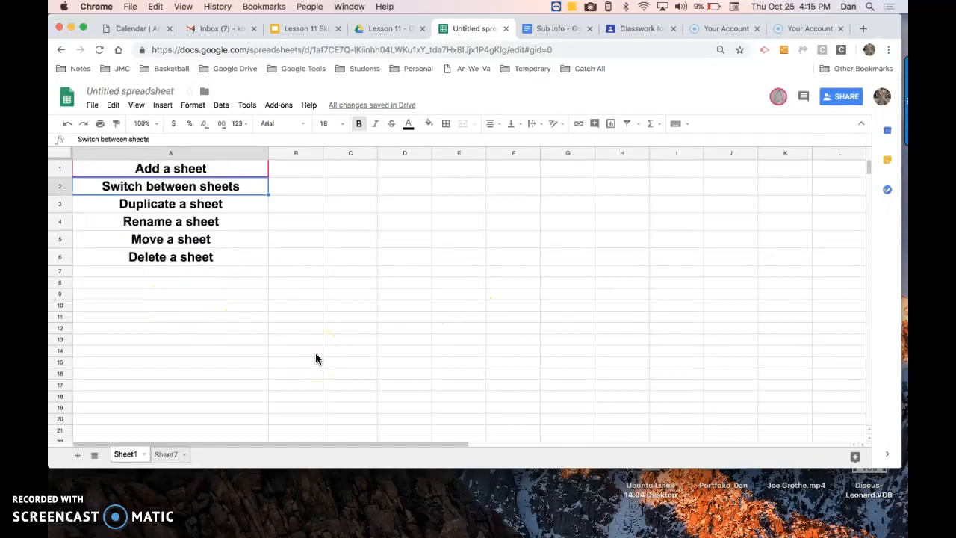
left_click(78, 455)
left_click(147, 455)
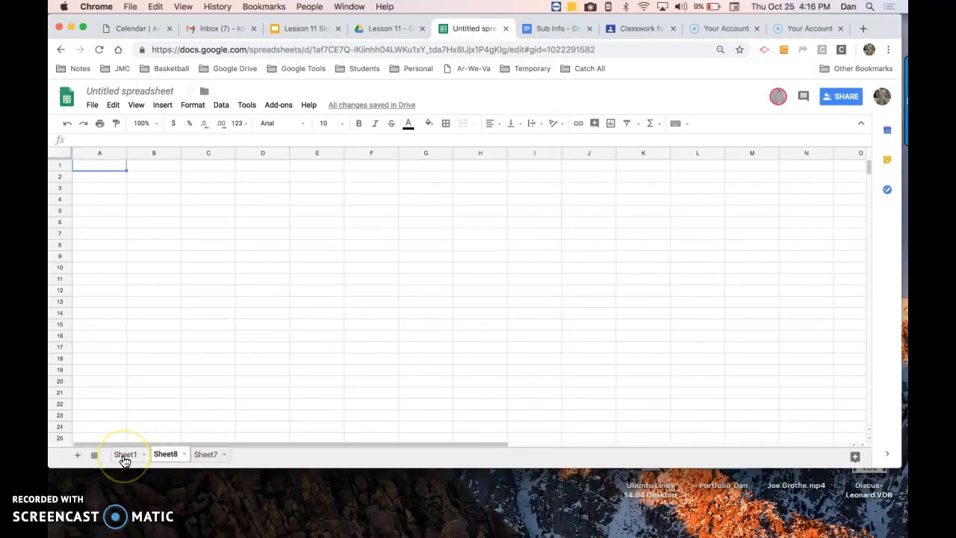
left_click(125, 455)
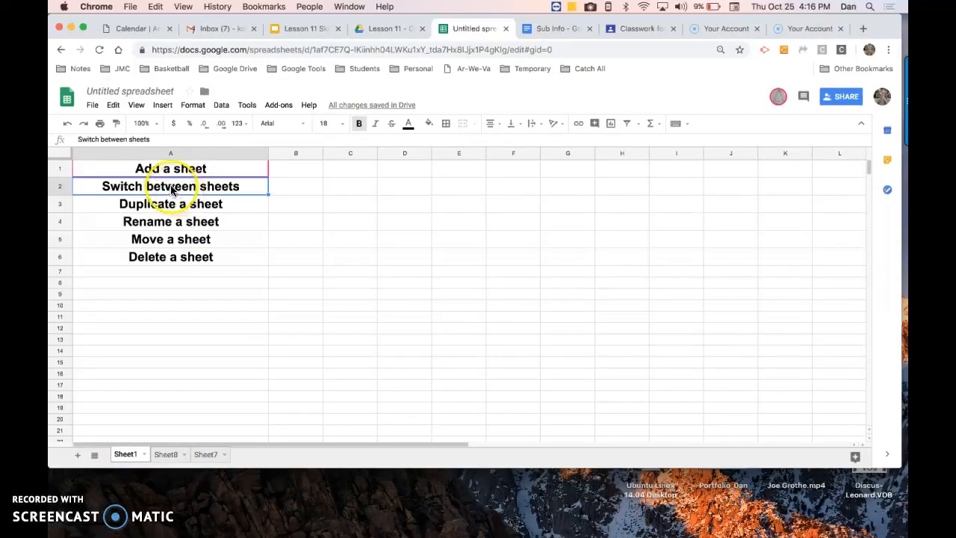
Switch among the Sheet8, Sheet7 and Sheet1 tabs, selecting cell A3 on Sheet1 in between
left_click(165, 455)
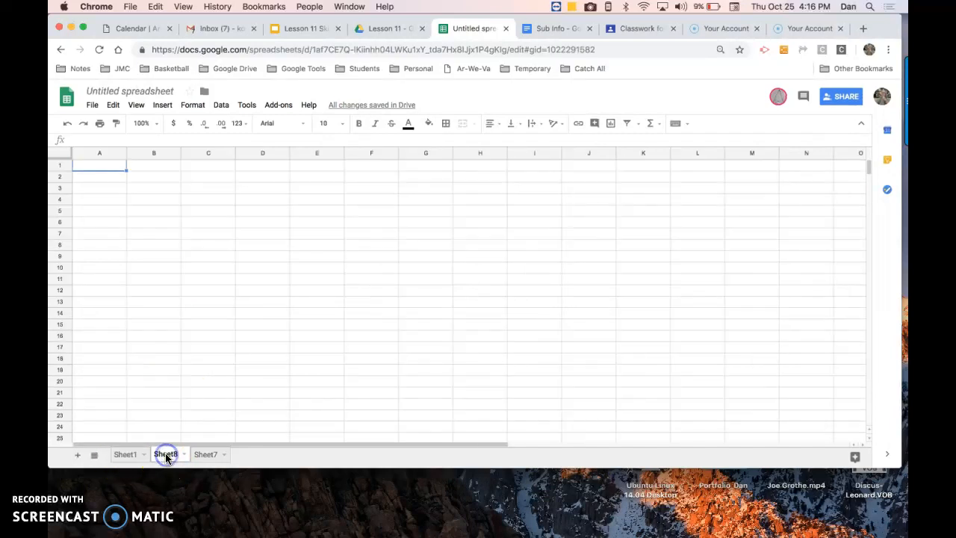
left_click(206, 456)
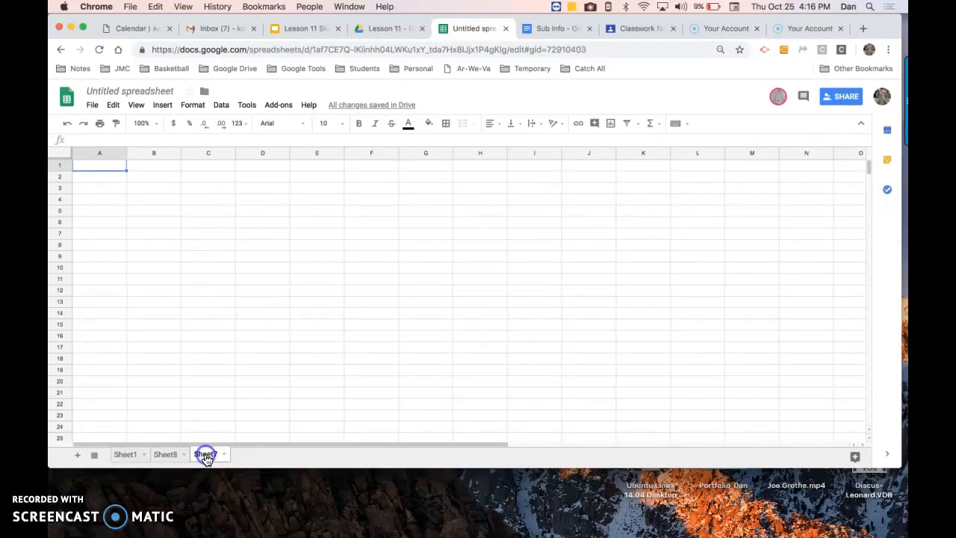
left_click(166, 456)
left_click(124, 456)
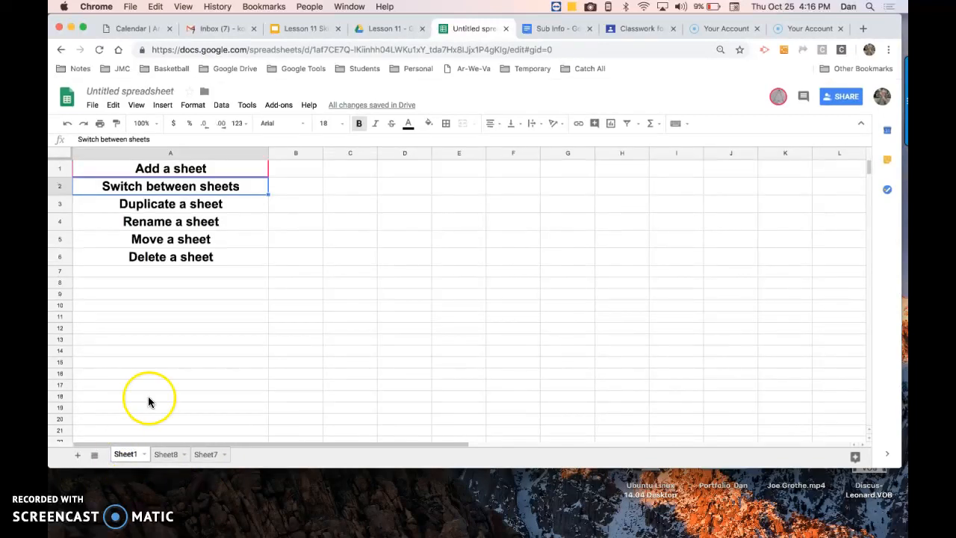
left_click(163, 206)
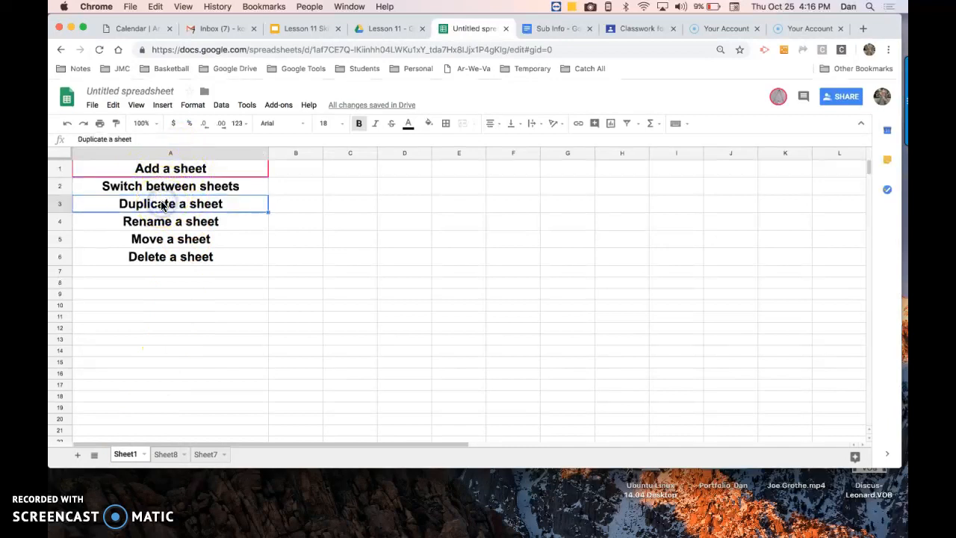
left_click(167, 454)
left_click(203, 454)
left_click(127, 454)
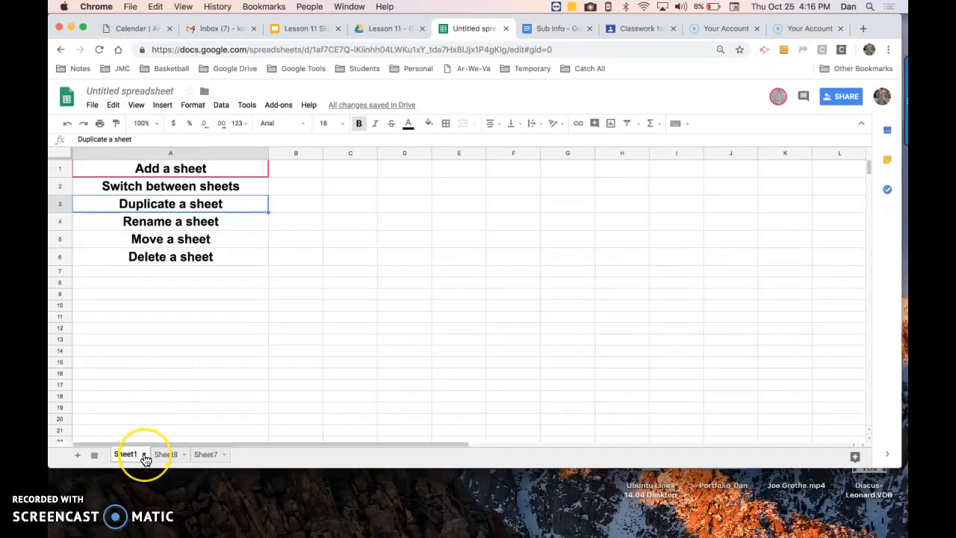
Duplicate Sheet1 from its tab menu
left_click(144, 455)
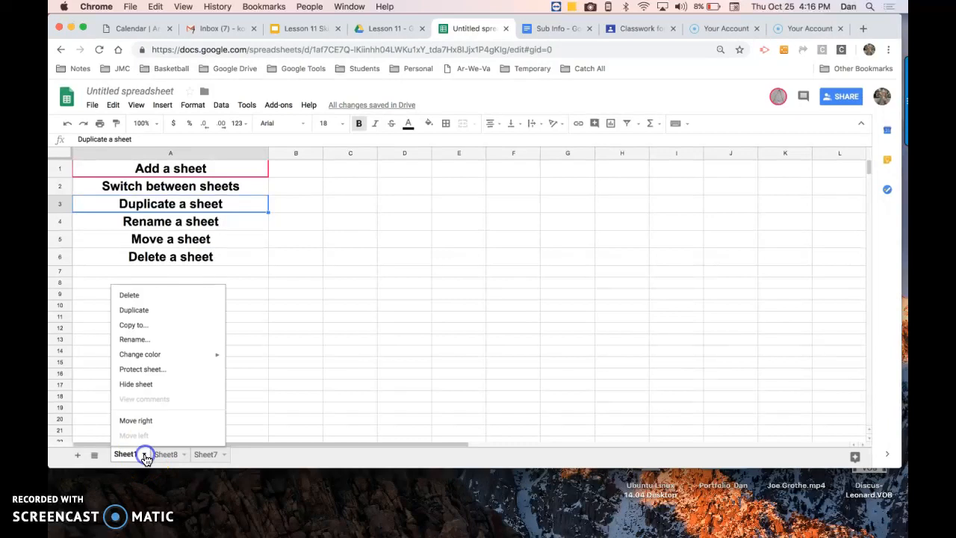
left_click(152, 311)
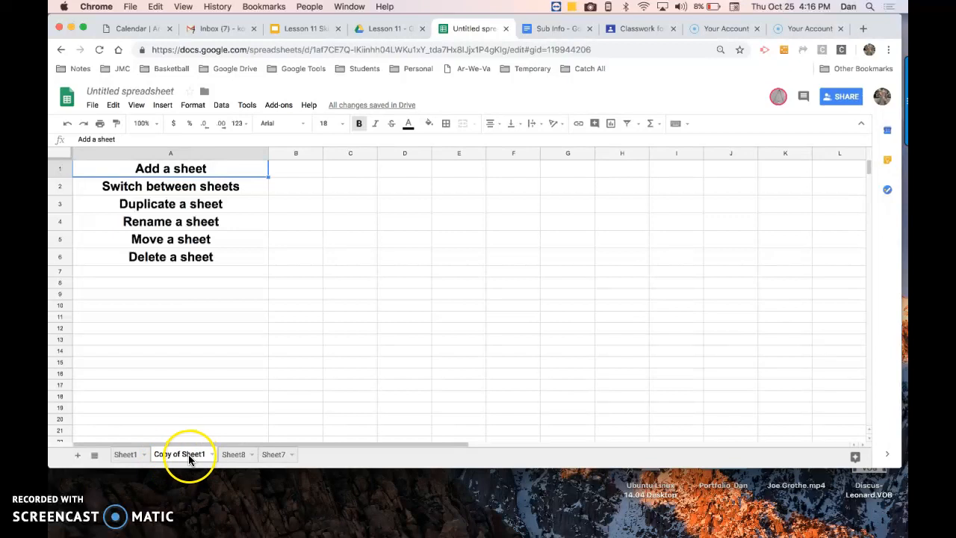
Switch back and forth between Sheet1 and the Copy of Sheet1 tab
left_click(126, 456)
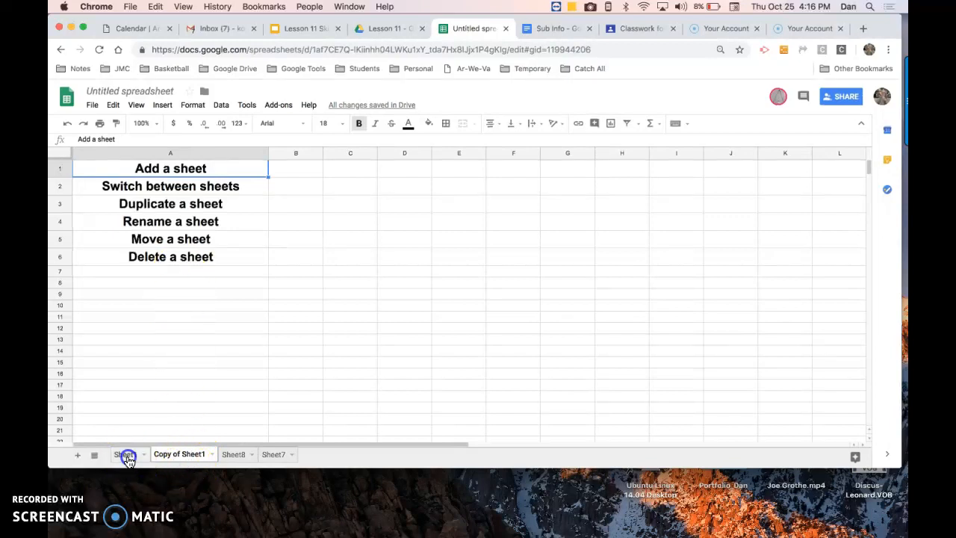
left_click(178, 455)
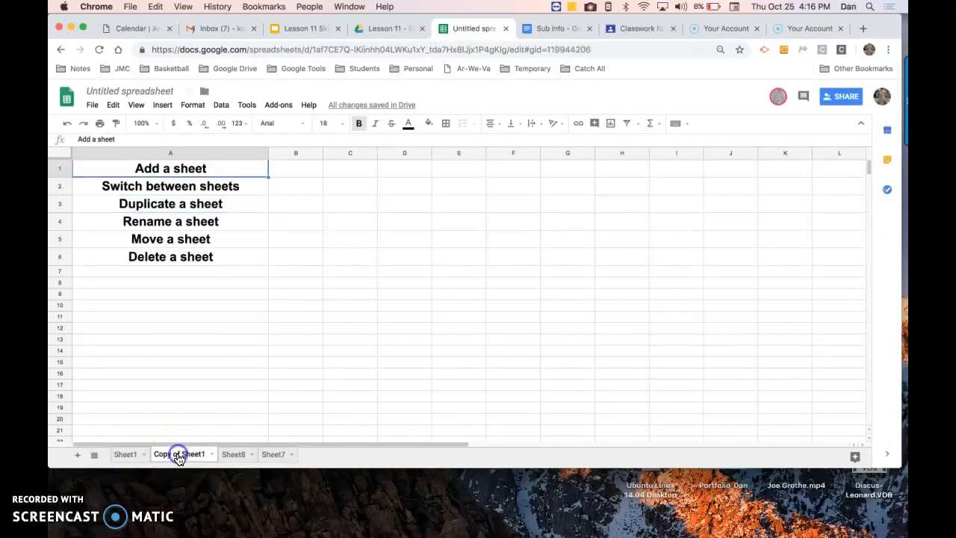
left_click(126, 455)
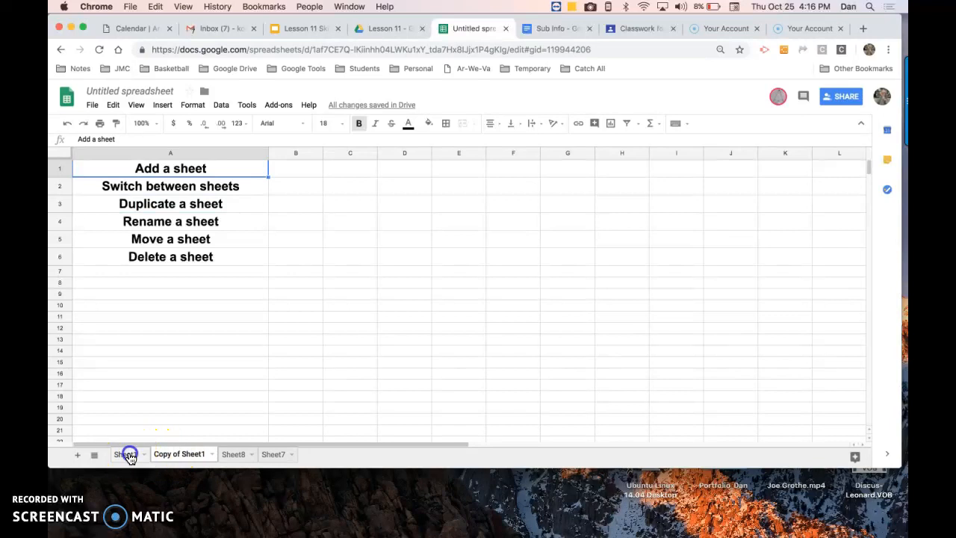
left_click(173, 455)
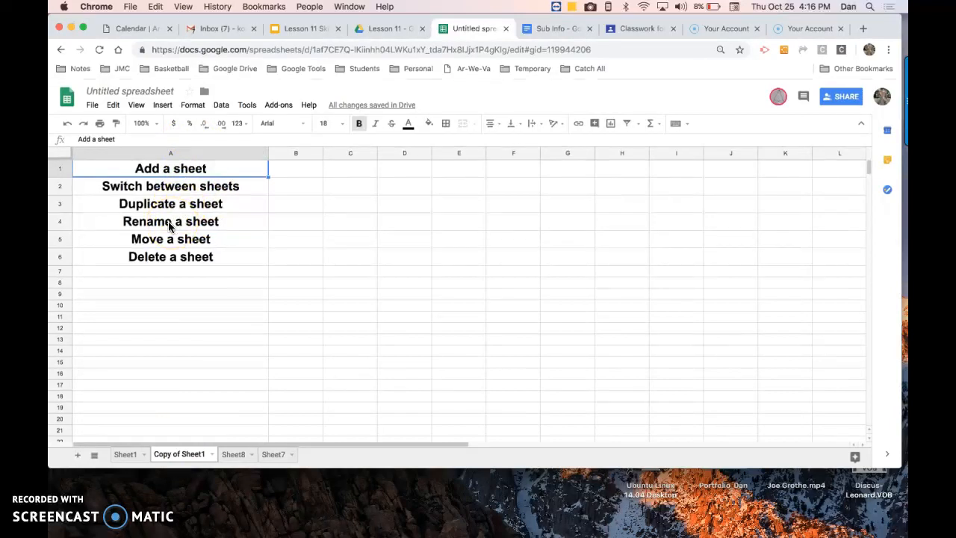
Rename the Copy of Sheet1 tab as "Duplicatee Sheet"
left_click(183, 456)
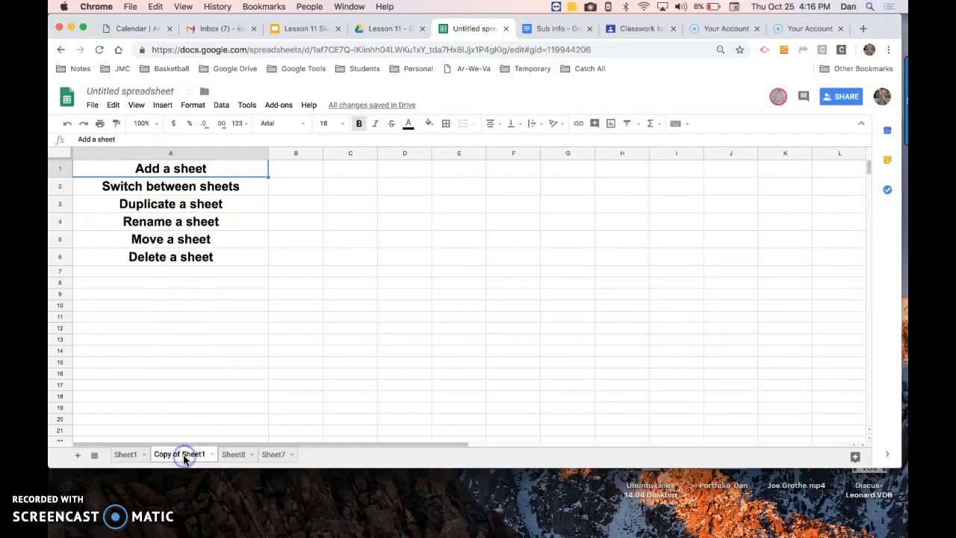
double_click(184, 459)
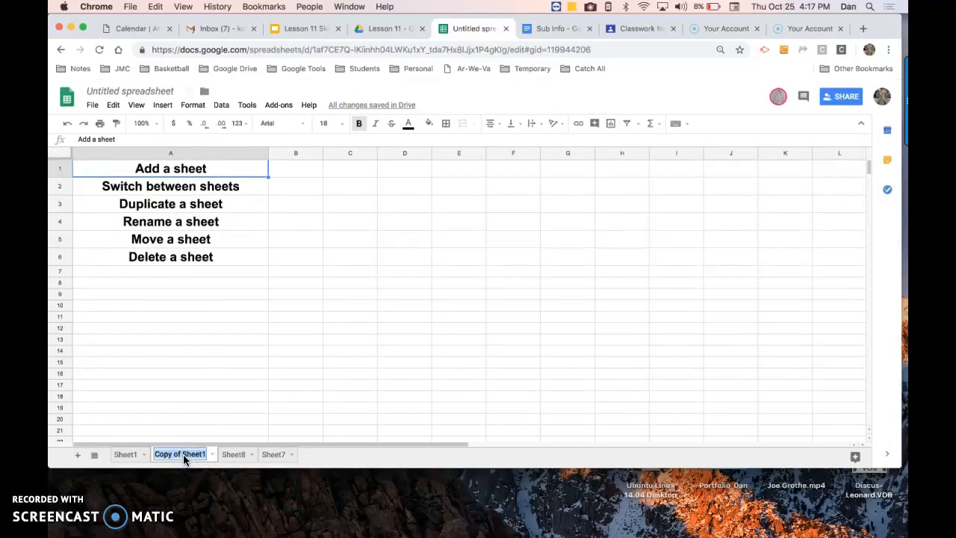
type("Duplicate")
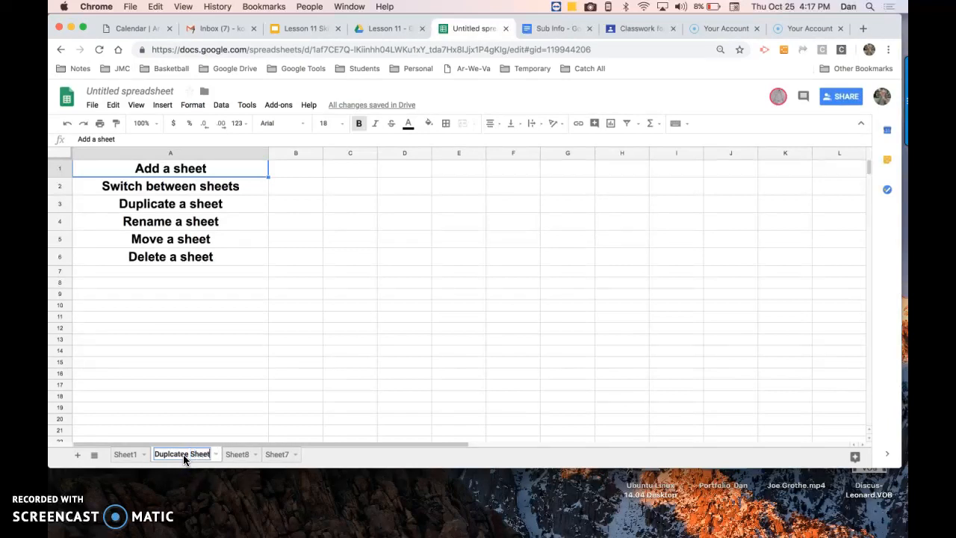
left_click(192, 408)
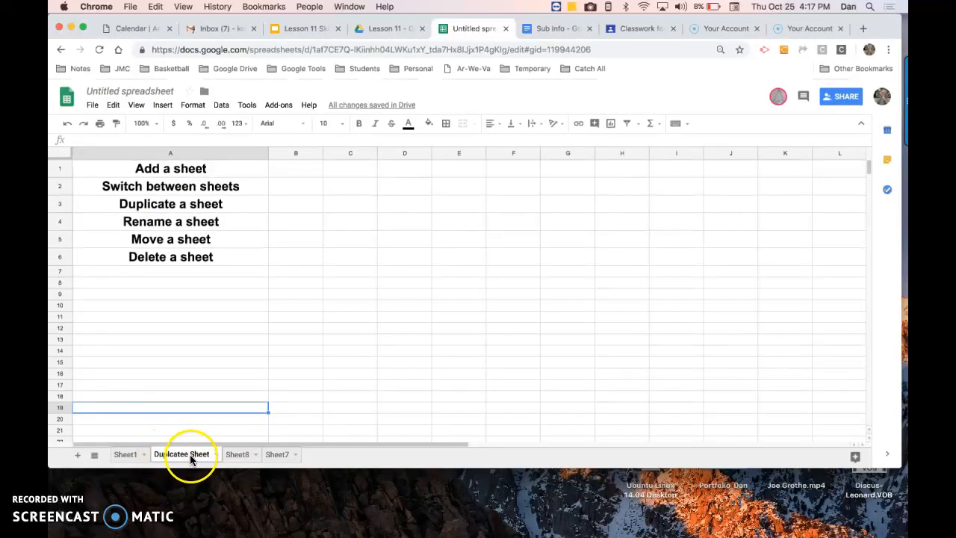
Switch to Sheet1 and back to the Duplicatee Sheet tab, selecting cell A4
left_click(129, 454)
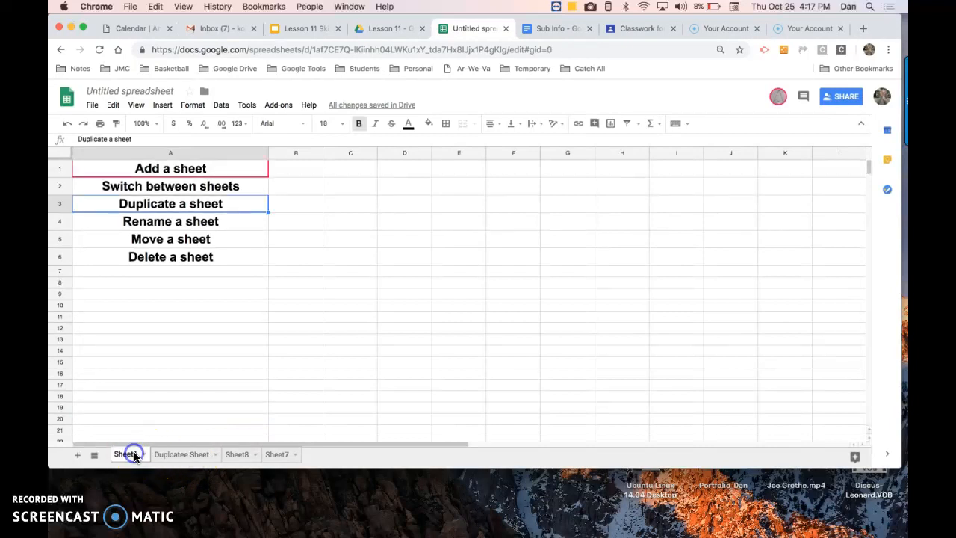
left_click(176, 456)
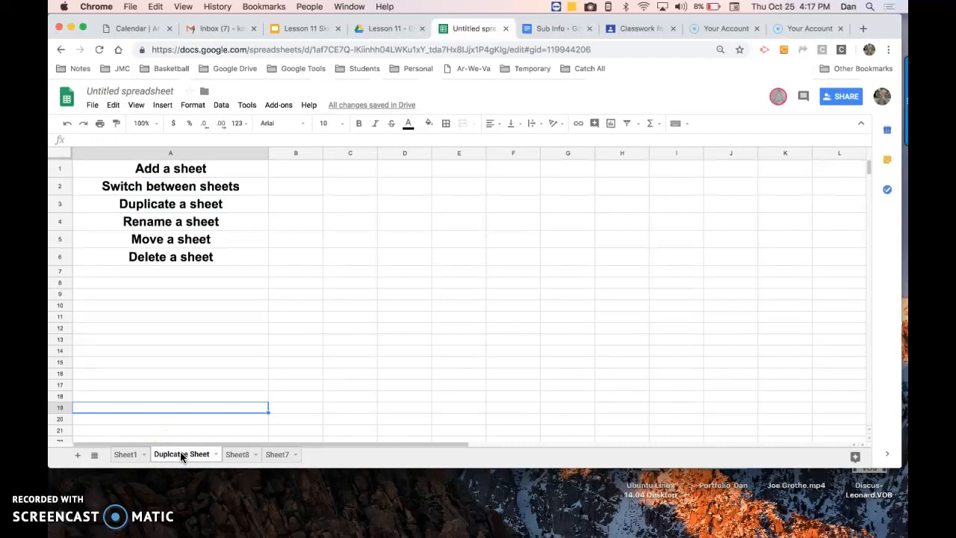
left_click(168, 223)
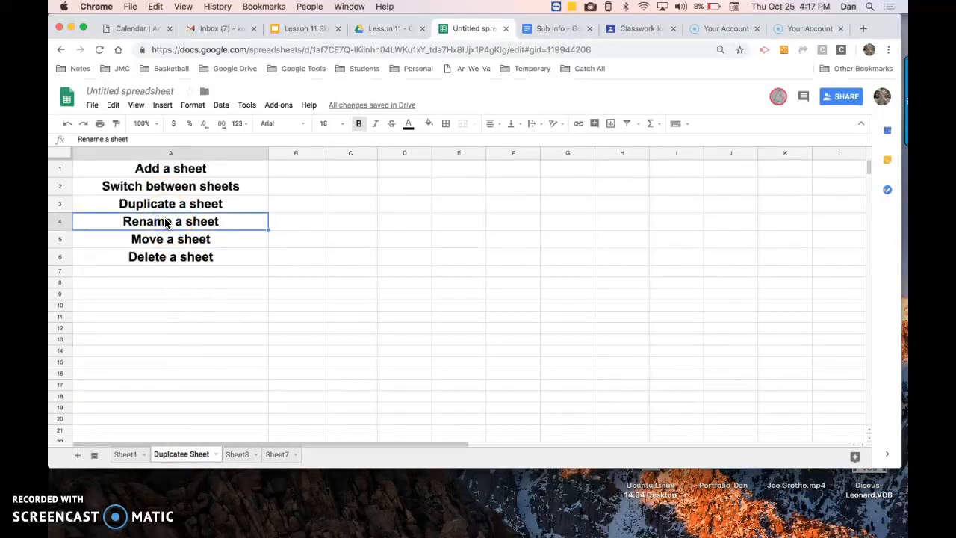
Rename the Duplicatee Sheet tab to "Duplicate Sheet" using Rename
left_click(215, 454)
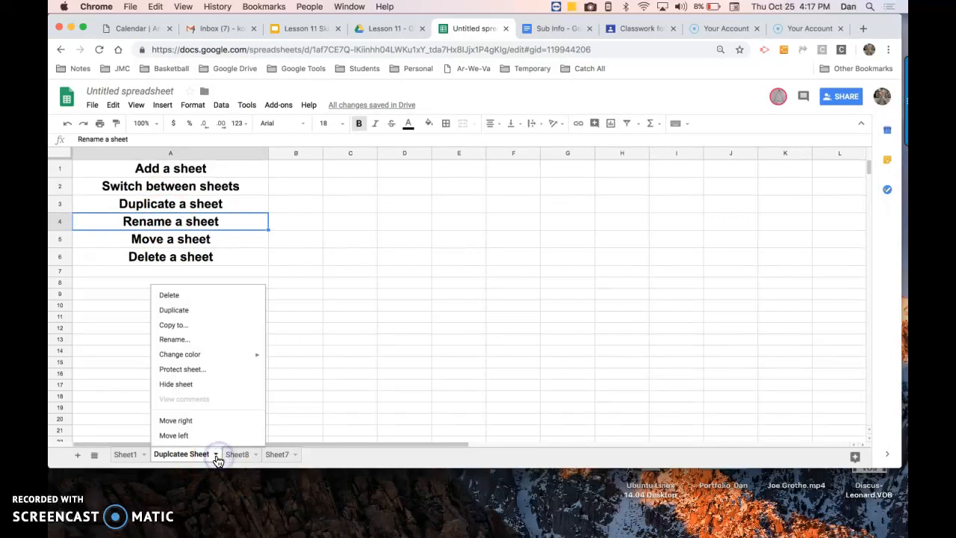
left_click(203, 339)
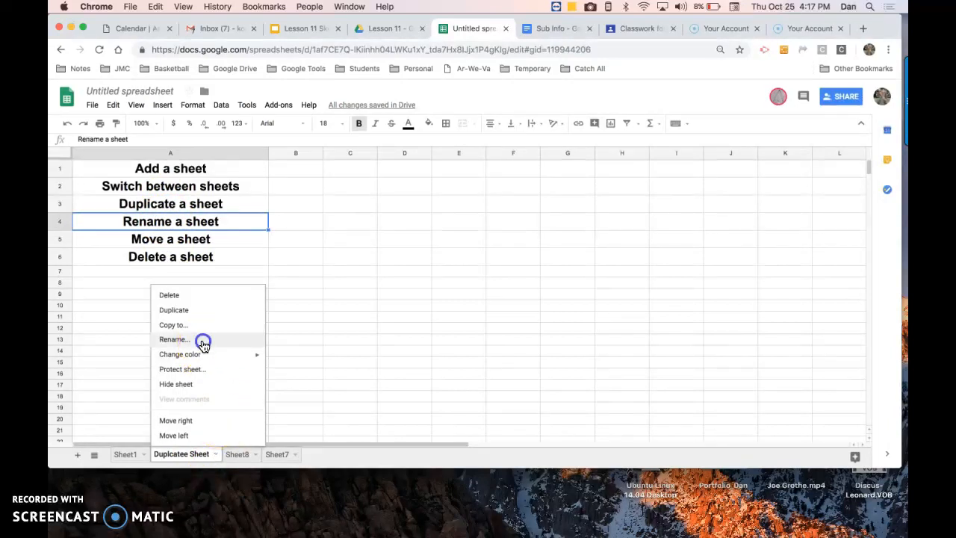
left_click(172, 453)
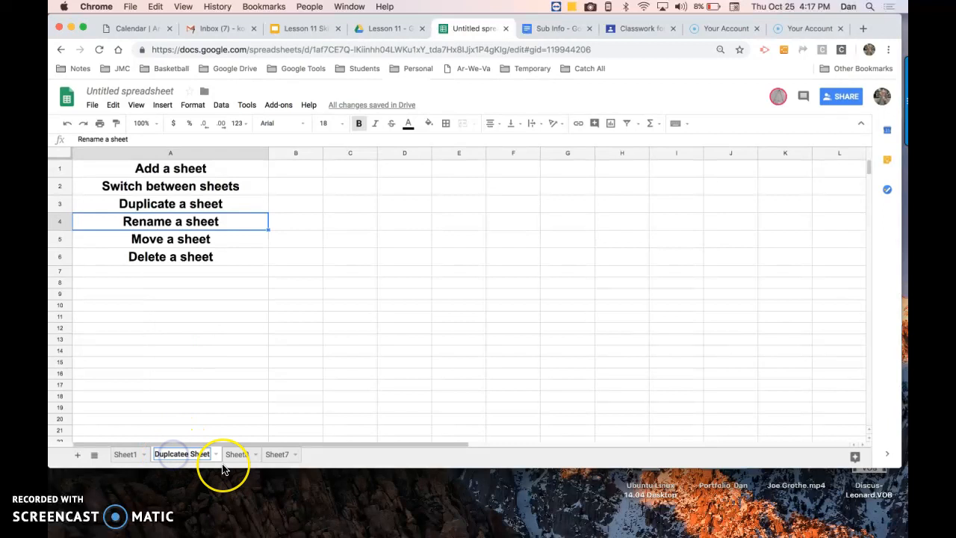
key("BackSpace")
type("icate")
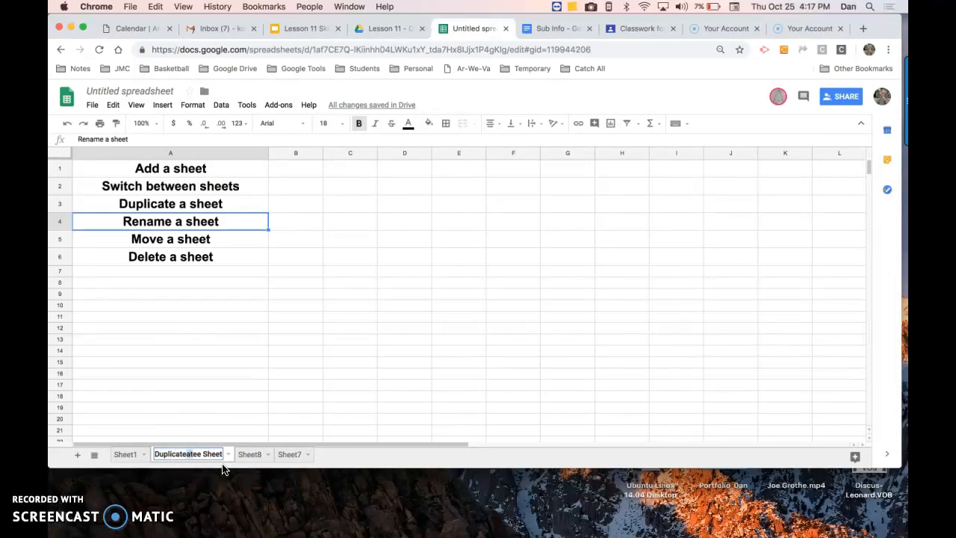
key("BackSpace")
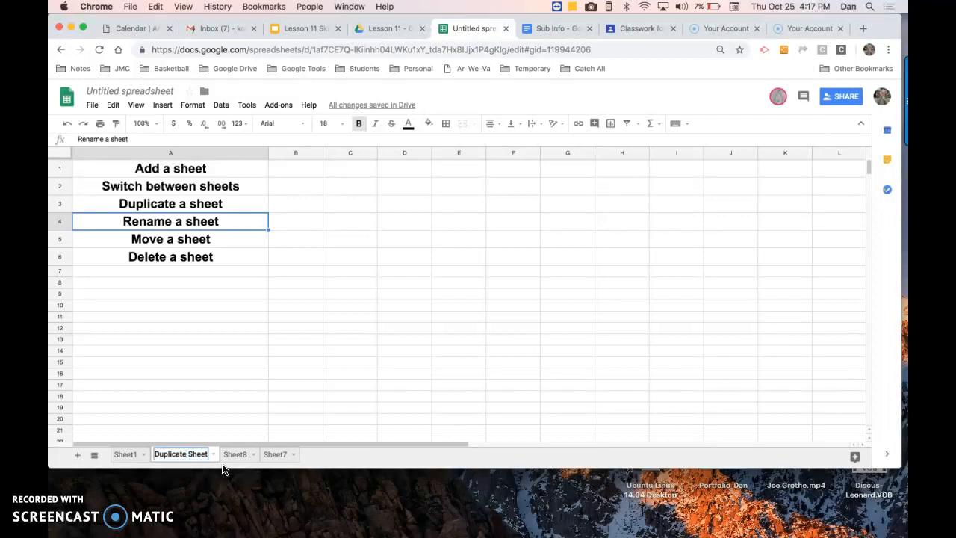
left_click(198, 401)
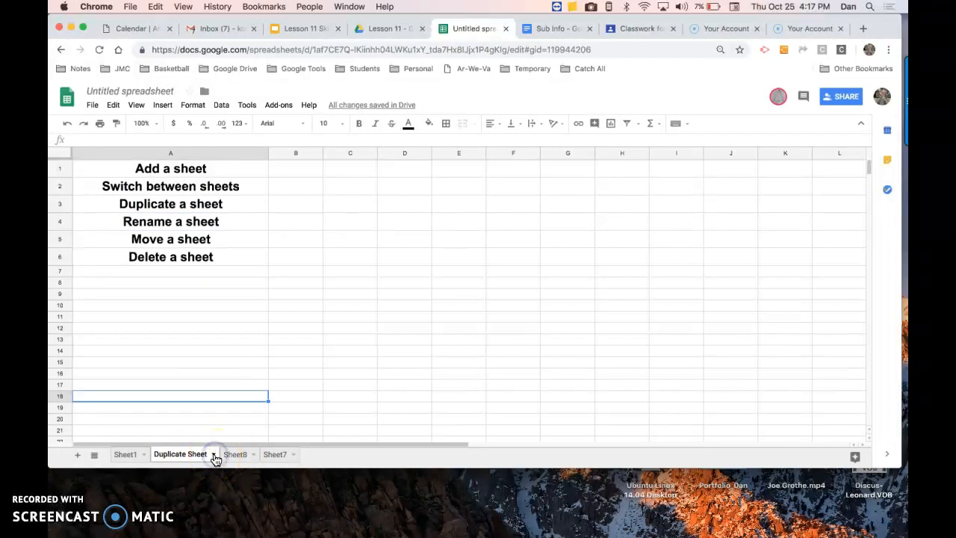
left_click(214, 455)
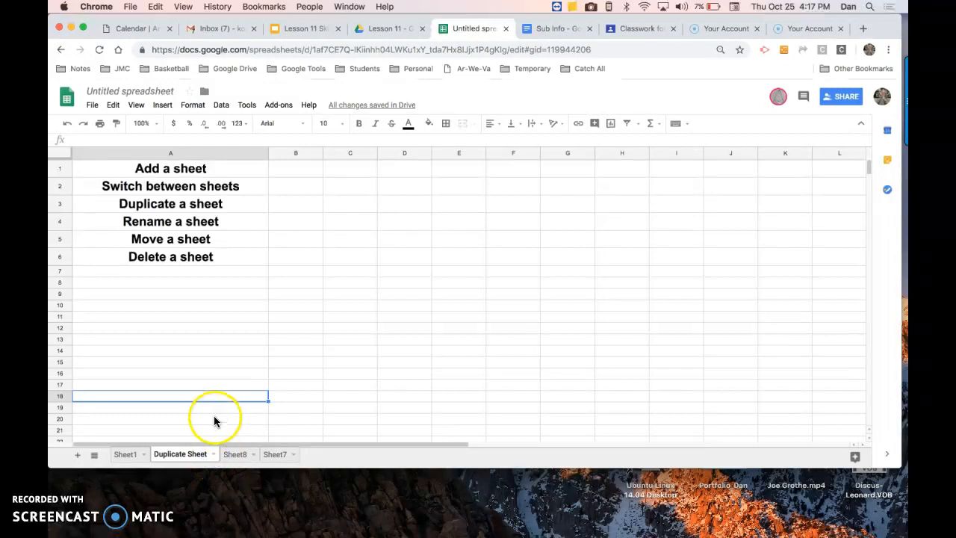
left_click(214, 454)
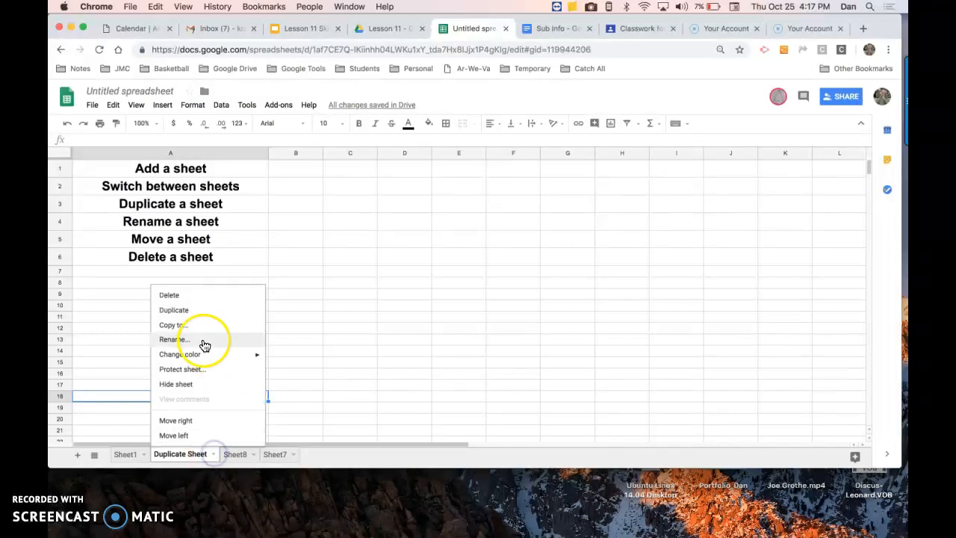
left_click(314, 330)
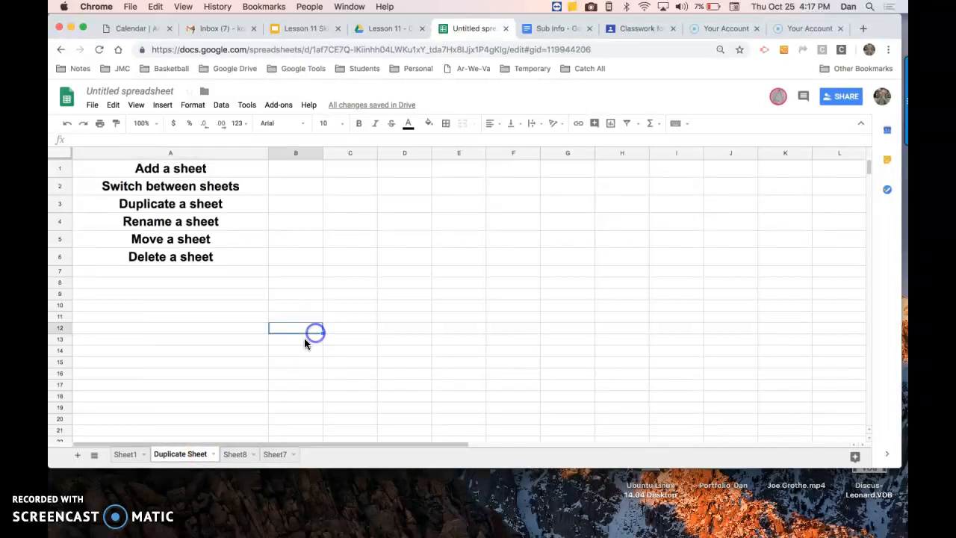
Rename the Duplicate Sheet tab as "Duplicated Sheet"
double_click(180, 454)
left_click(181, 454)
left_click(232, 456)
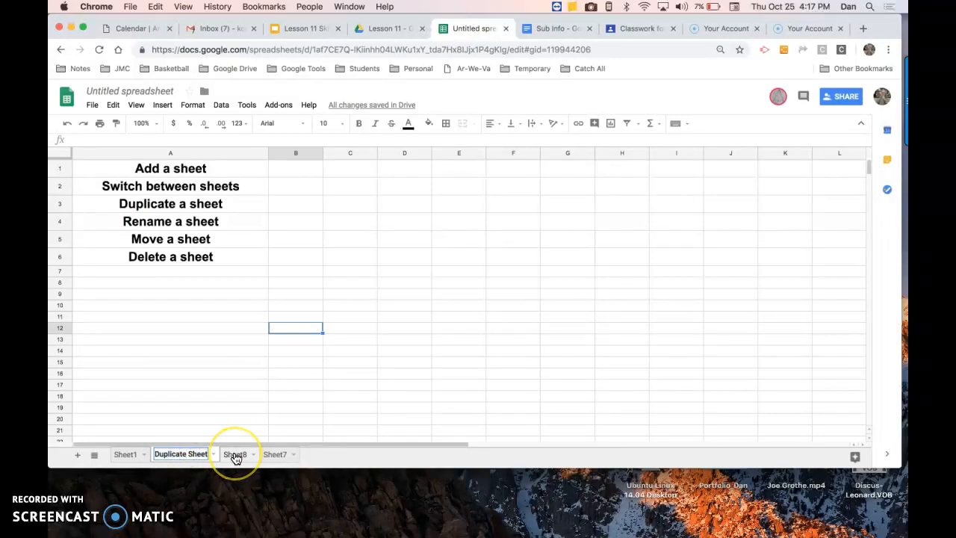
type("d")
left_click(198, 364)
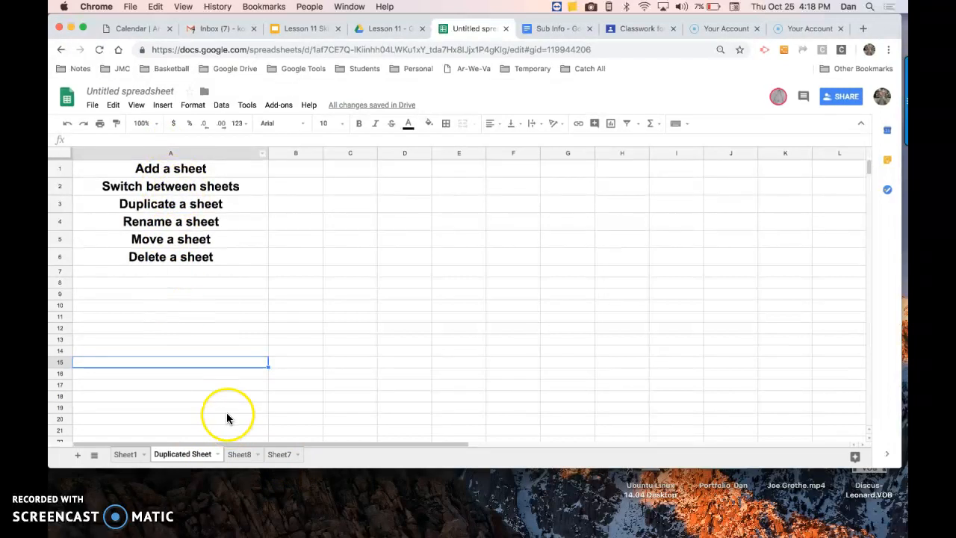
Switch to Sheet8, then Sheet1, then back to the Duplicated Sheet tab
left_click(239, 454)
left_click(132, 451)
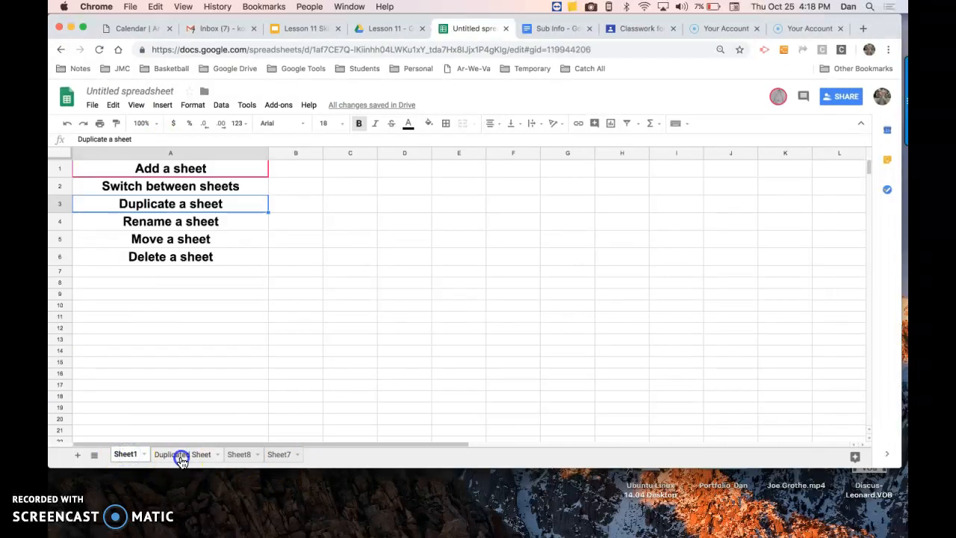
left_click(182, 454)
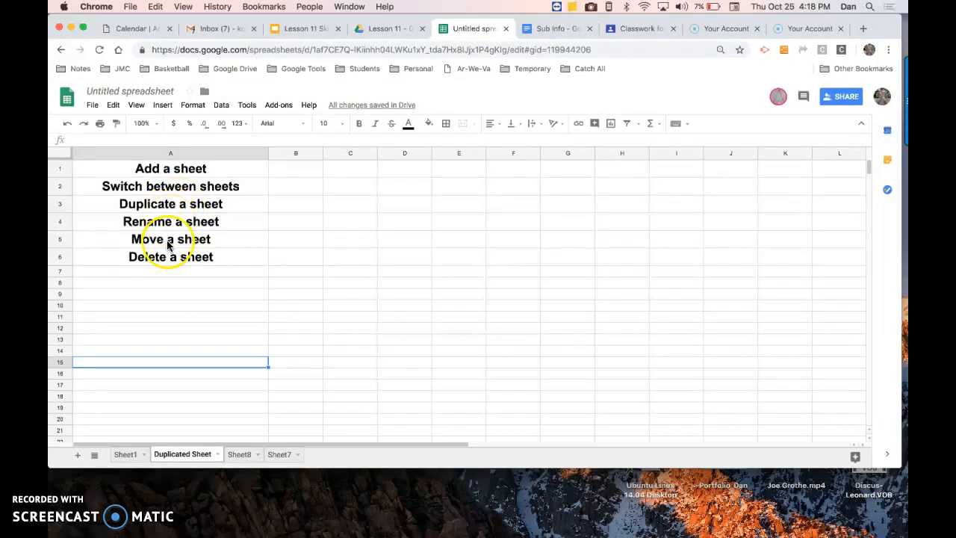
Move the sheet tabs into the order Sheet1, Sheet7, Duplicated Sheet, Sheet8, and switch to Sheet1
left_click_drag(180, 457, 280, 460)
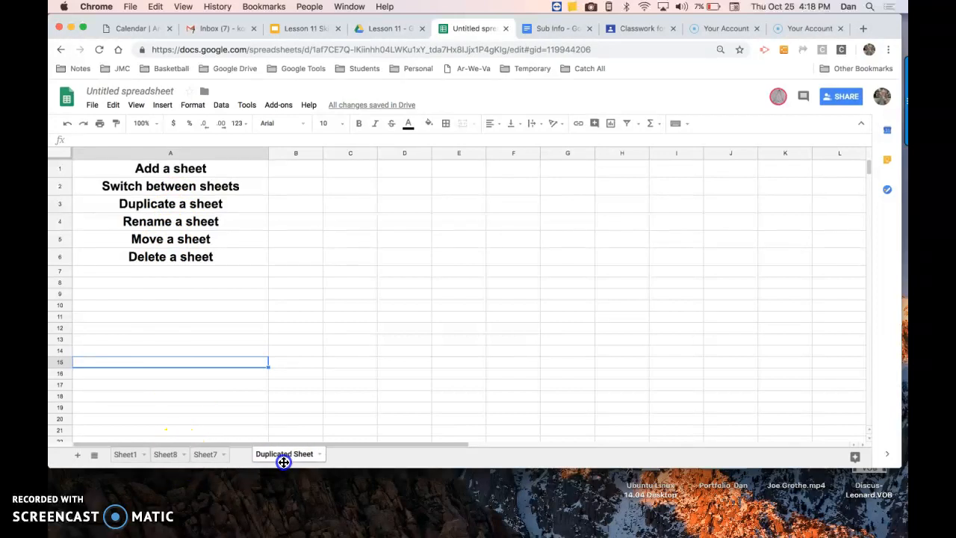
left_click_drag(164, 454, 270, 469)
left_click_drag(128, 454, 171, 461)
left_click_drag(131, 461, 133, 464)
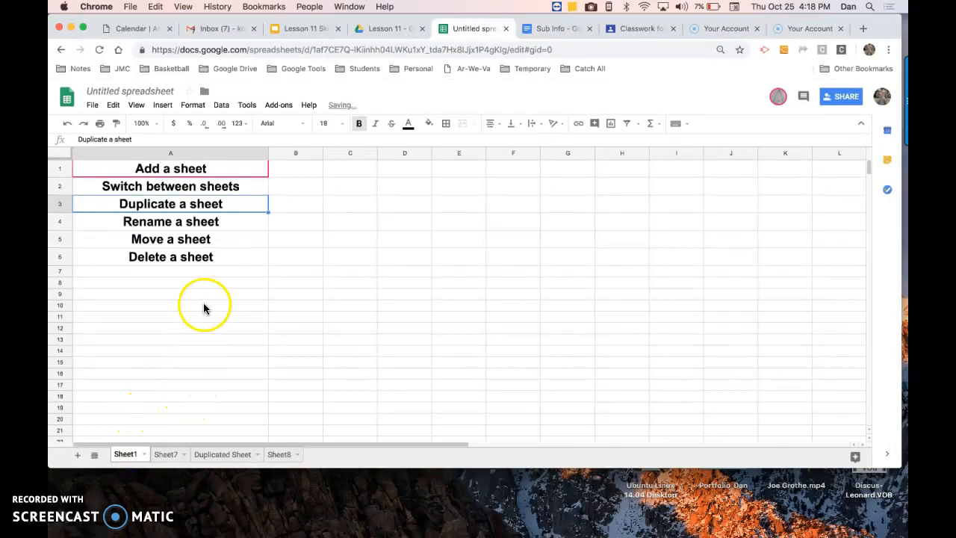
Select cell A6 and delete the Sheet8 sheet, confirming the deletion
left_click(197, 259)
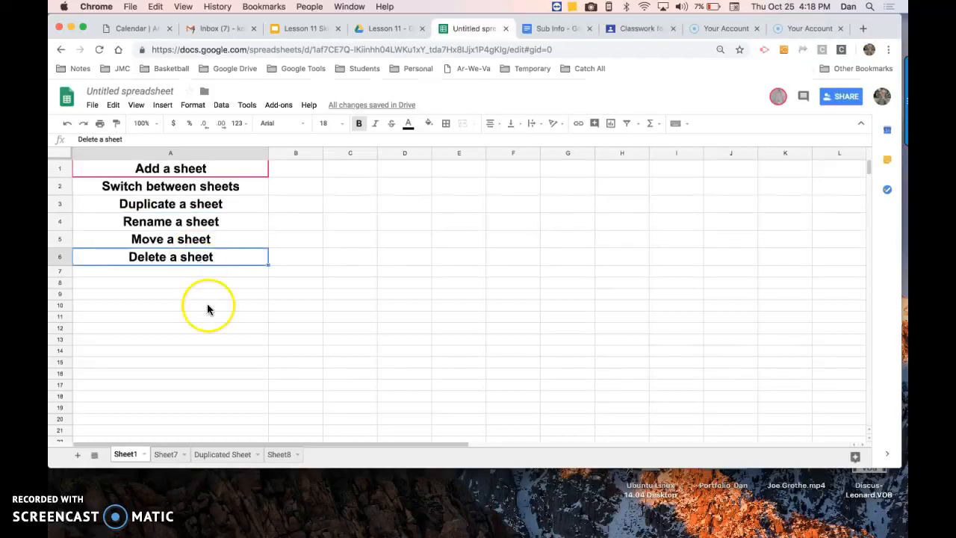
left_click(301, 461)
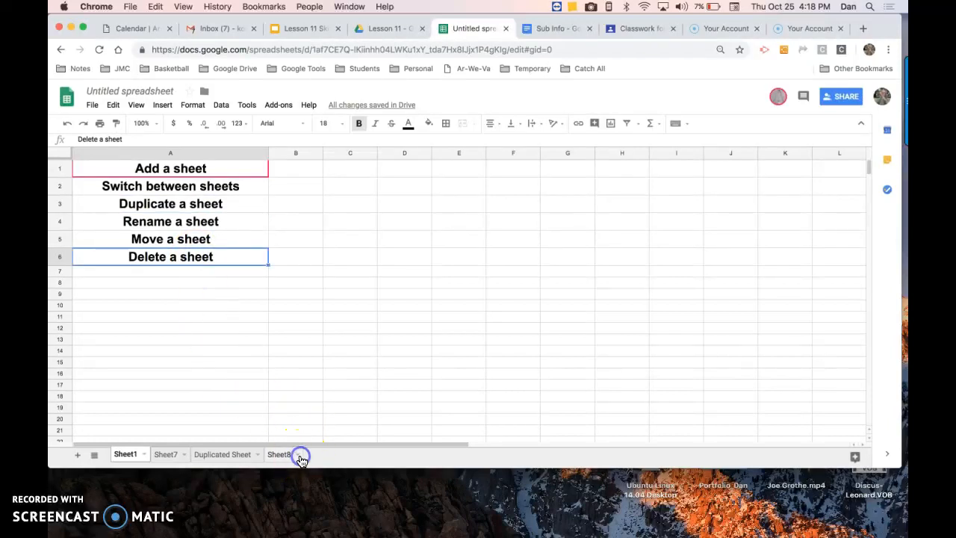
left_click(299, 458)
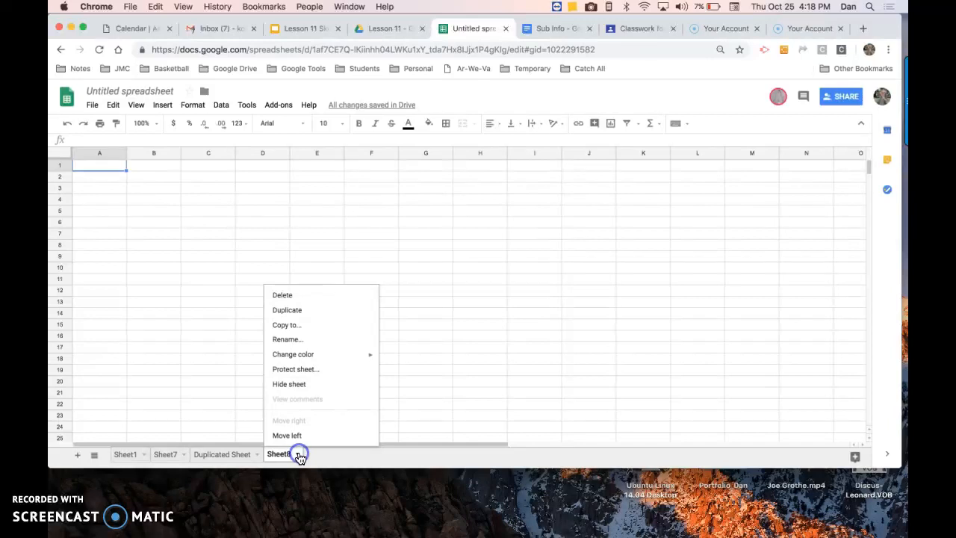
left_click(306, 293)
left_click(362, 293)
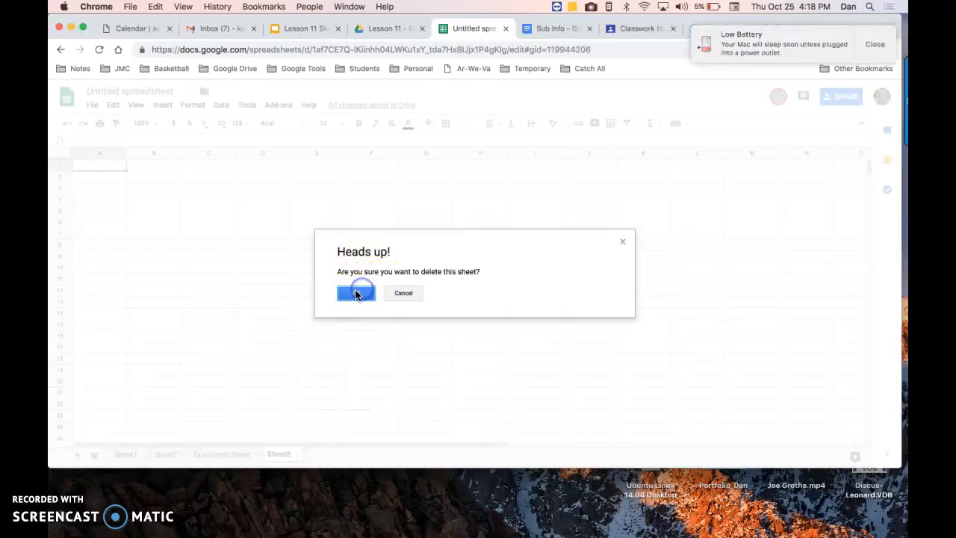
Delete the Duplicated Sheet tab, confirming the deletion
left_click(257, 454)
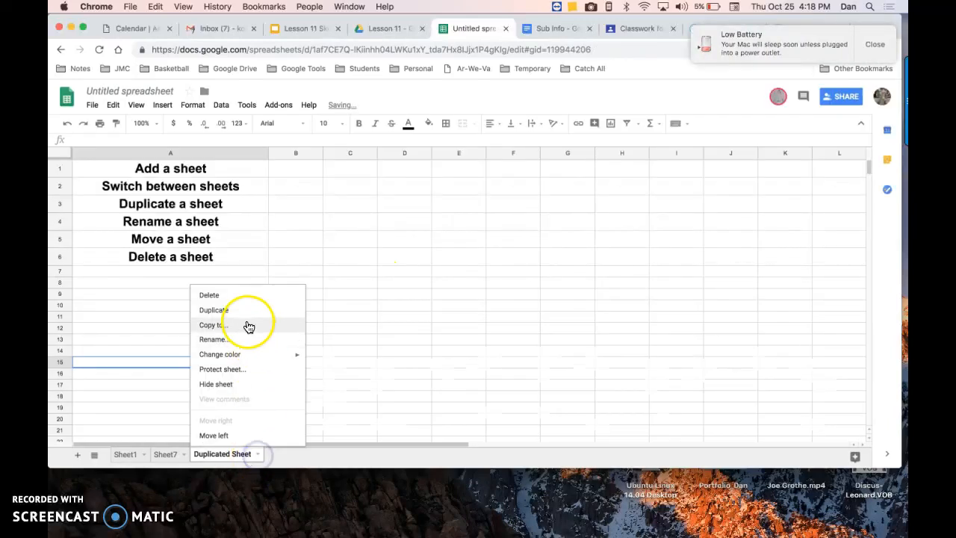
left_click(241, 298)
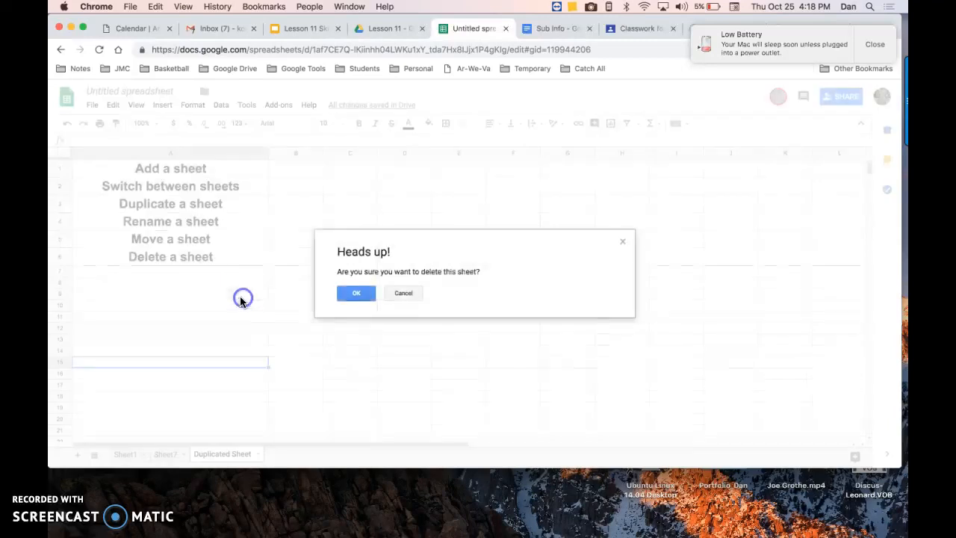
left_click(348, 292)
Duplicate Sheet7 and delete the resulting copy, confirming the deletion
left_click(186, 454)
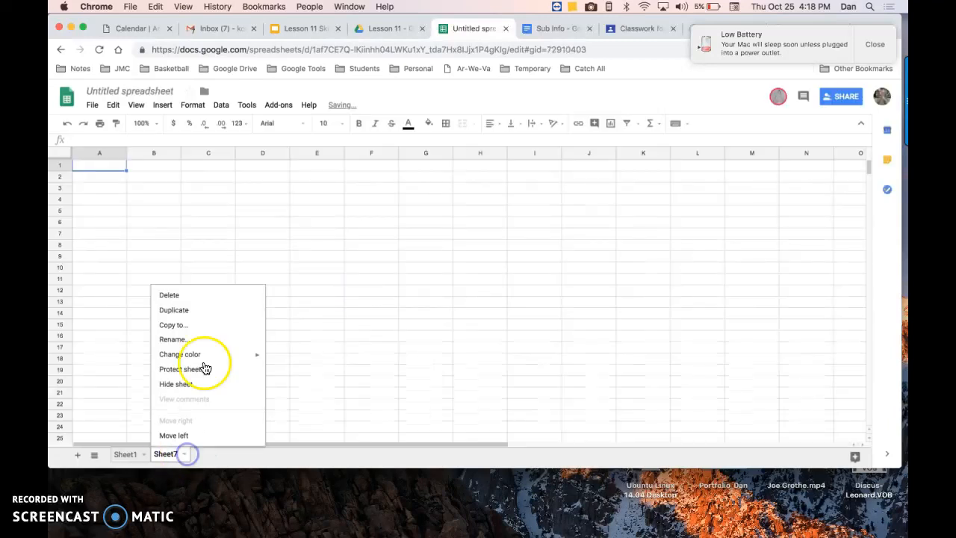
left_click(195, 309)
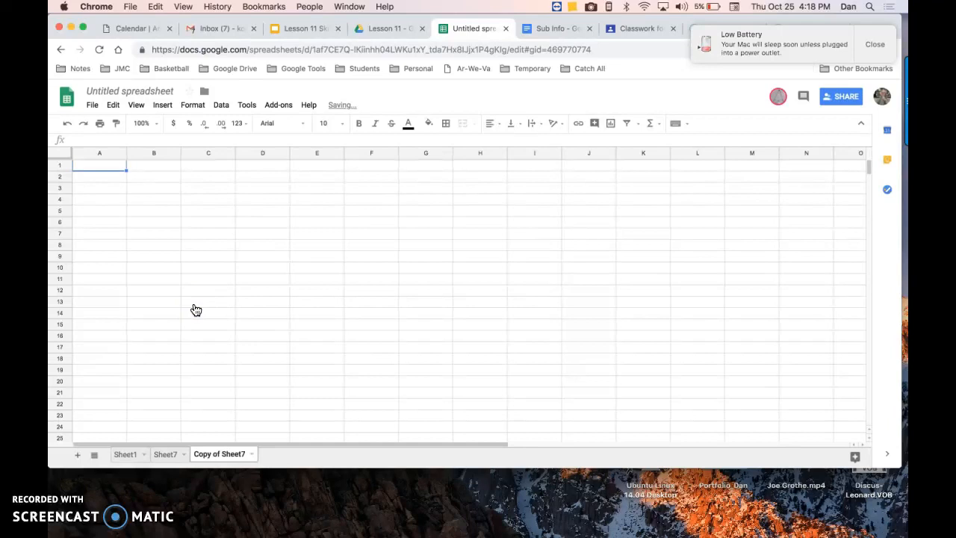
left_click(252, 455)
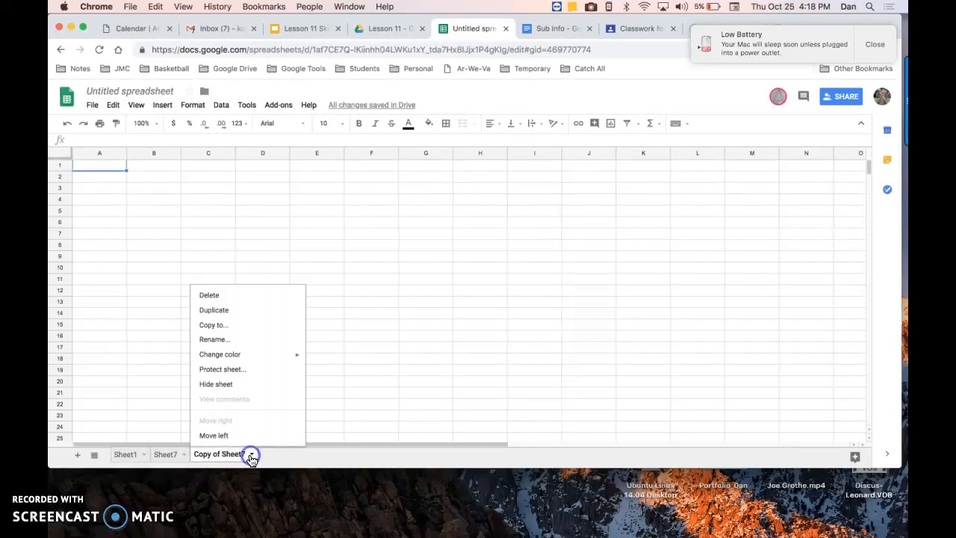
left_click(234, 295)
left_click(352, 294)
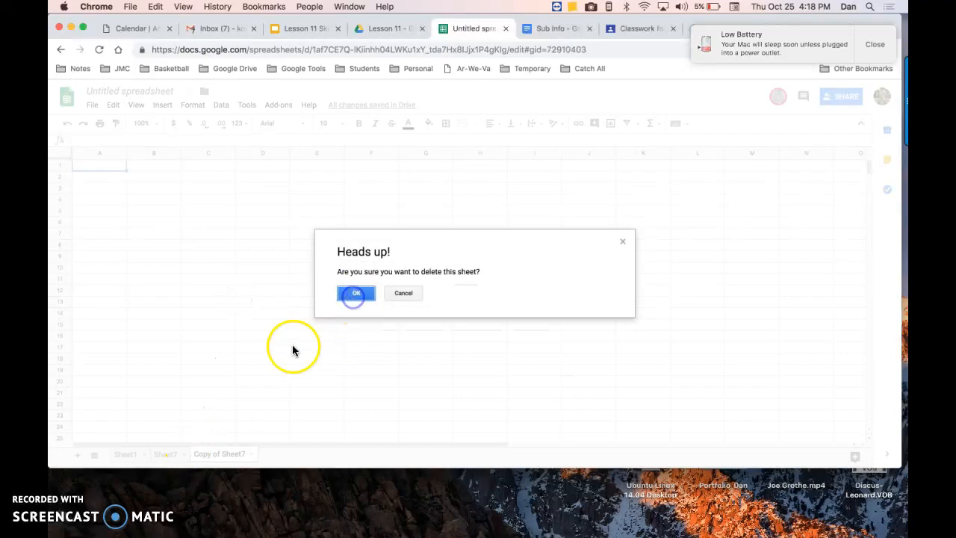
Delete Sheet7, confirming the deletion so only Sheet1 remains
left_click(183, 454)
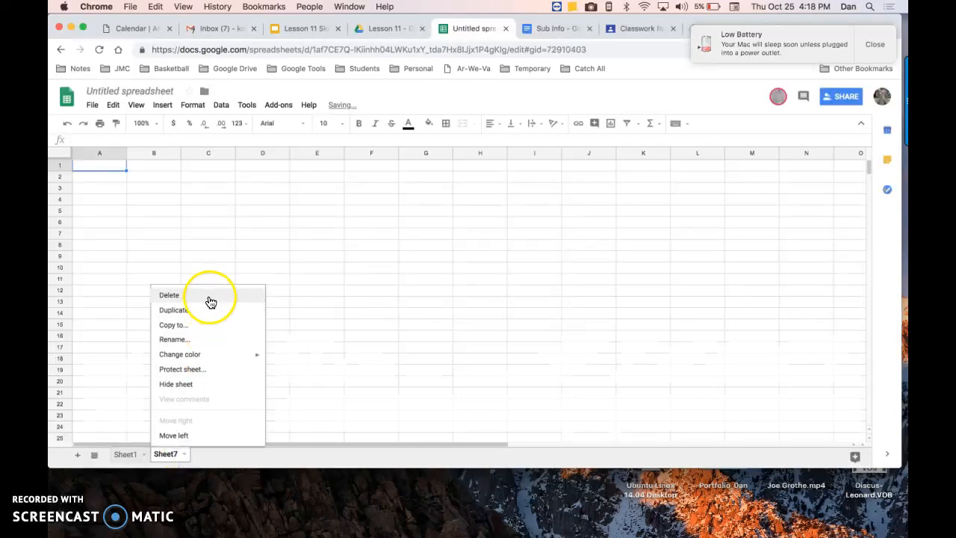
left_click(211, 297)
left_click(356, 292)
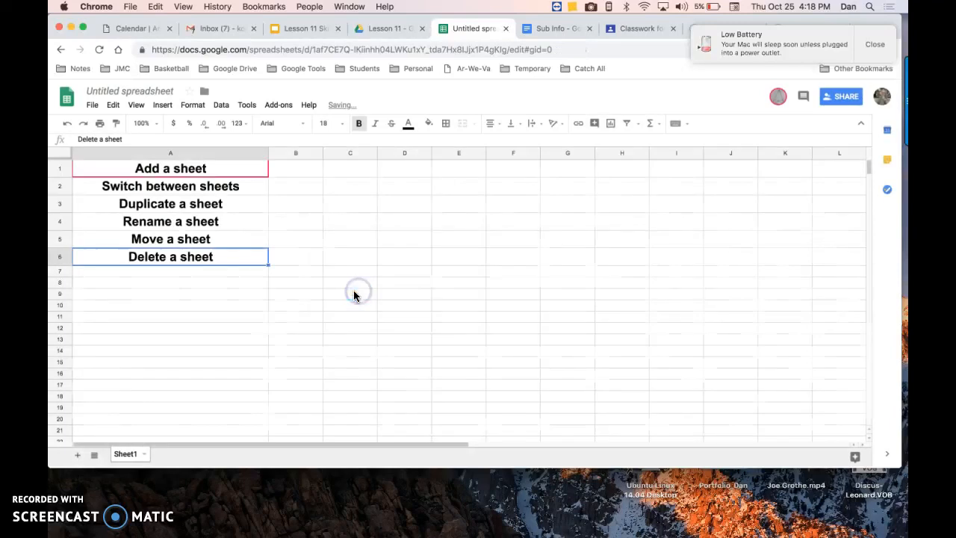